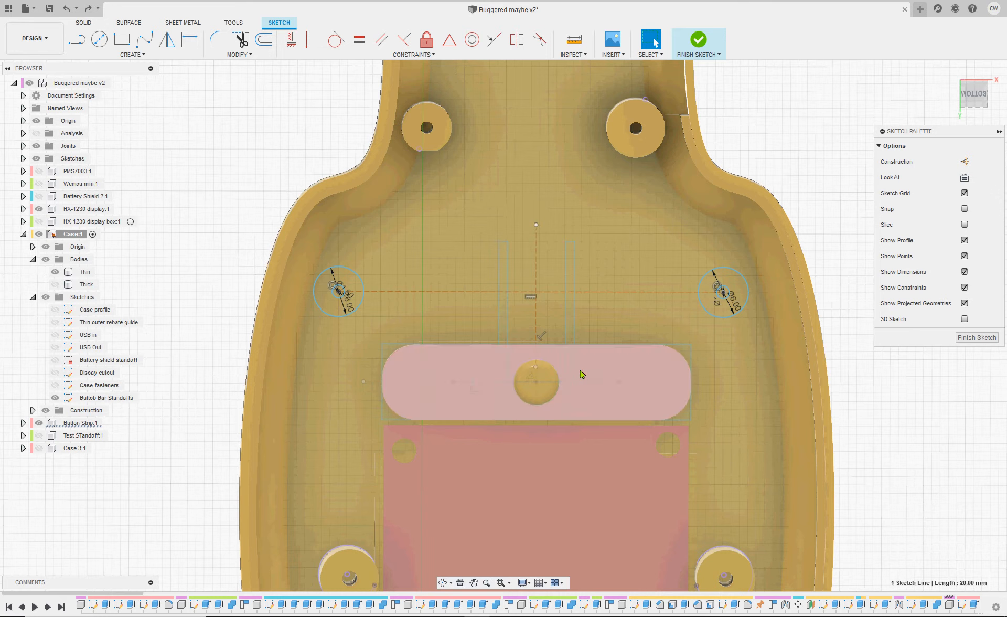
{"action": "mouse_move", "coordinate": [715, 369]}
{"action": "middle_mouse_down", "text": "shift"}
{"action": "mouse_move", "coordinate": [549, 382]}
{"action": "mouse_move", "coordinate": [390, 435]}
{"action": "mouse_move", "coordinate": [715, 371]}
{"action": "mouse_move", "coordinate": [990, 275]}
{"action": "middle_mouse_up", "text": "shift"}
{"action": "left_click", "coordinate": [974, 93]}
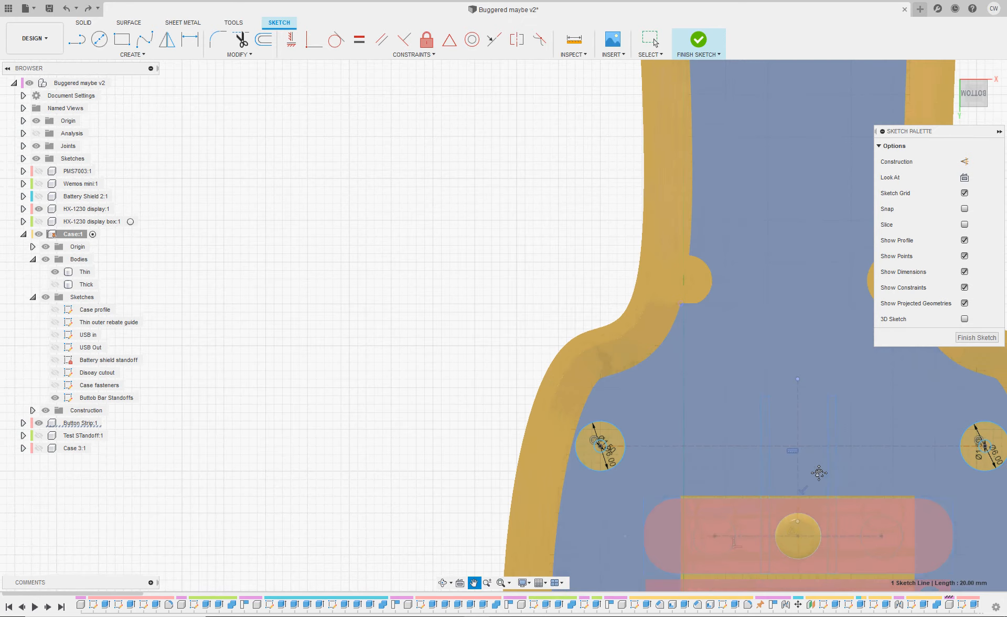
{"action": "mouse_move", "coordinate": [817, 474]}
{"action": "middle_mouse_down"}
{"action": "mouse_move", "coordinate": [553, 248]}
{"action": "mouse_move", "coordinate": [526, 197]}
{"action": "mouse_move", "coordinate": [532, 214]}
{"action": "mouse_move", "coordinate": [513, 226]}
{"action": "mouse_move", "coordinate": [521, 244]}
{"action": "middle_mouse_up"}
{"action": "scroll", "coordinate": [521, 244], "scroll_direction": "down", "scroll_amount": 3}
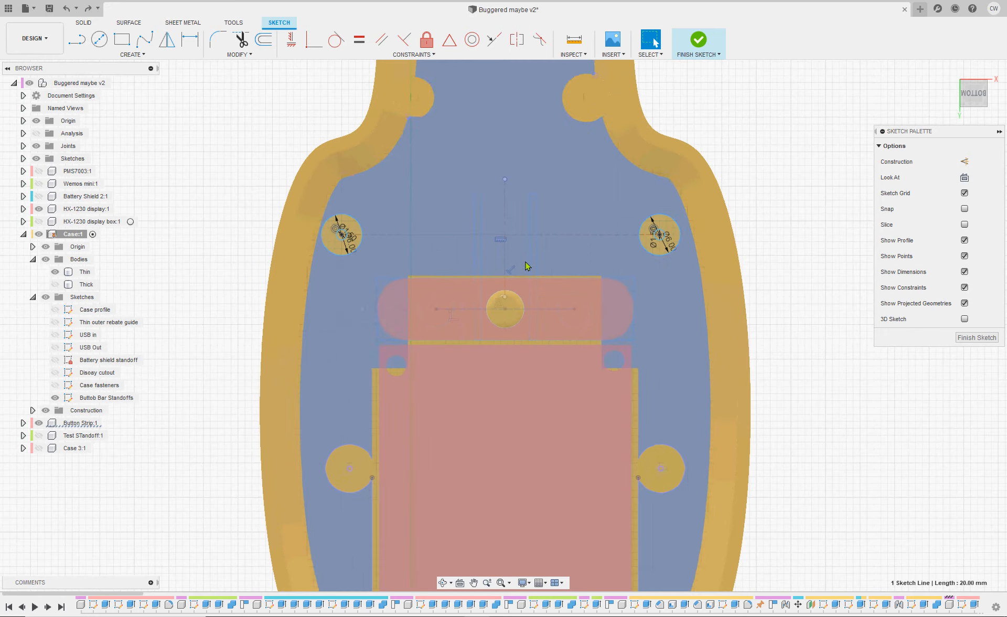
{"action": "key", "text": "Escape"}
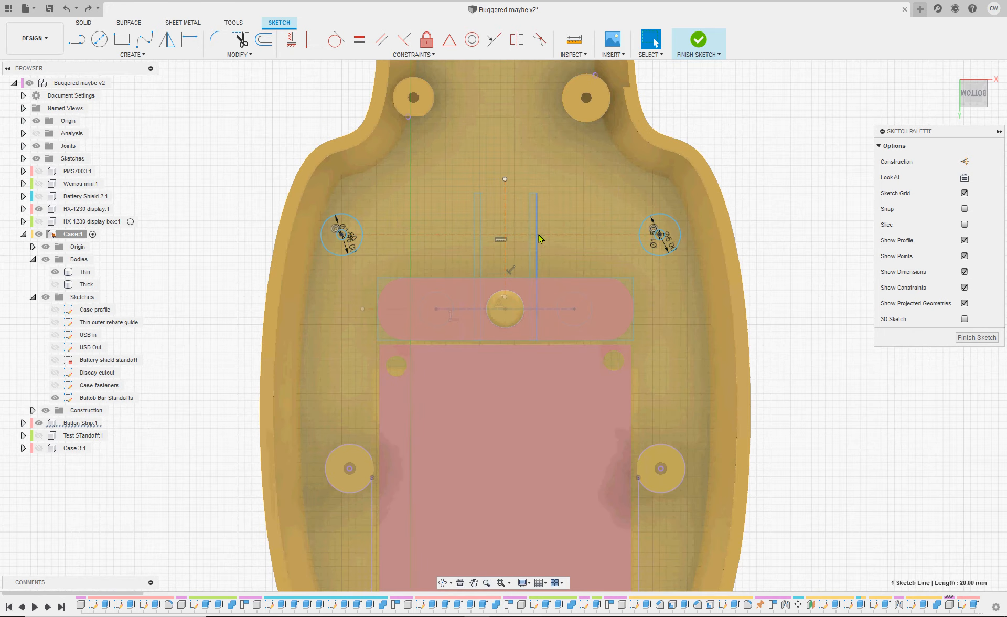
{"action": "mouse_move", "coordinate": [538, 234]}
{"action": "middle_mouse_down"}
{"action": "mouse_move", "coordinate": [549, 256]}
{"action": "mouse_move", "coordinate": [540, 279]}
{"action": "middle_mouse_up"}
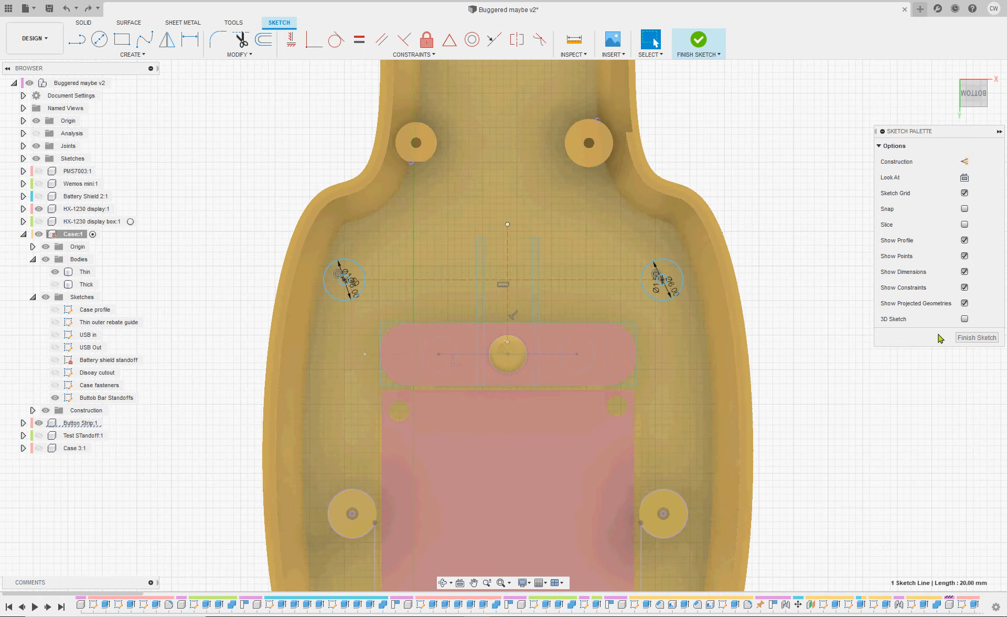
Try to move the button strip from within the Buttob Bar Standoffs sketch, and finish the sketch
{"action": "key", "text": "m"}
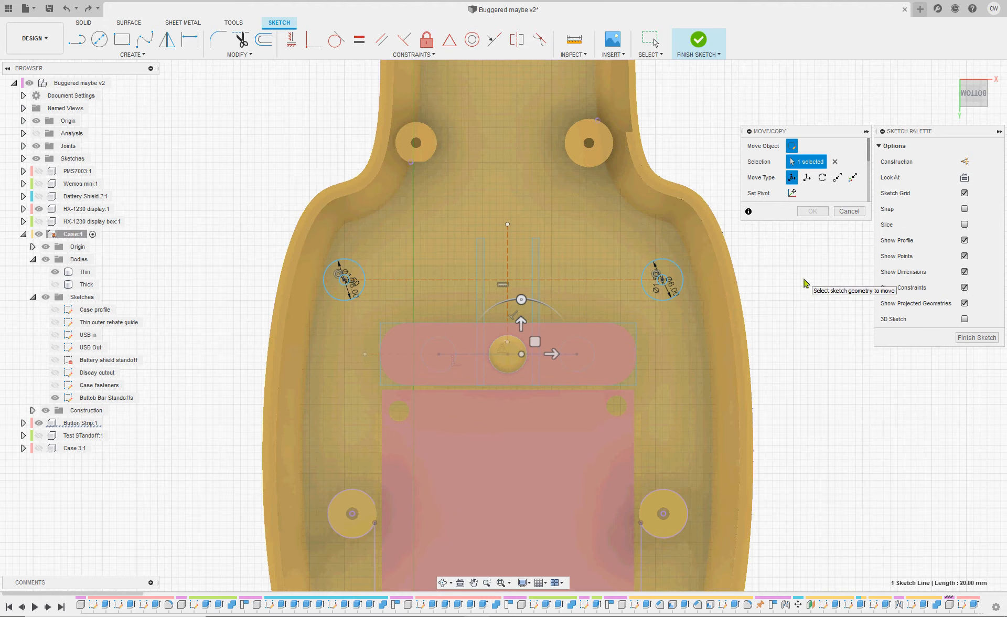
{"action": "mouse_move", "coordinate": [519, 320]}
{"action": "left_mouse_down"}
{"action": "mouse_move", "coordinate": [527, 212]}
{"action": "mouse_move", "coordinate": [530, 330]}
{"action": "left_mouse_up"}
{"action": "key", "text": "Return"}
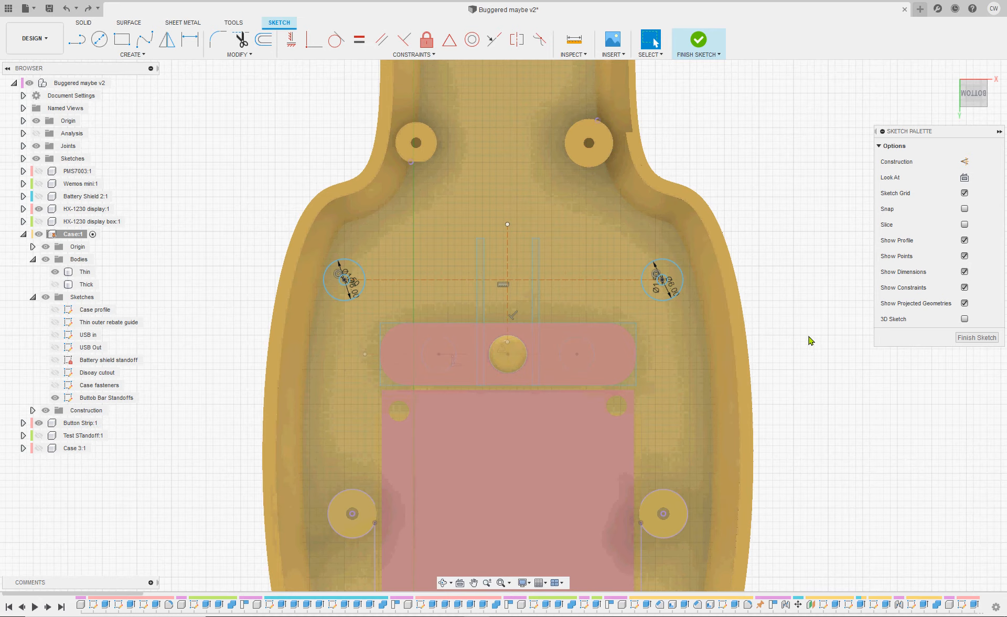
{"action": "left_click", "coordinate": [984, 340]}
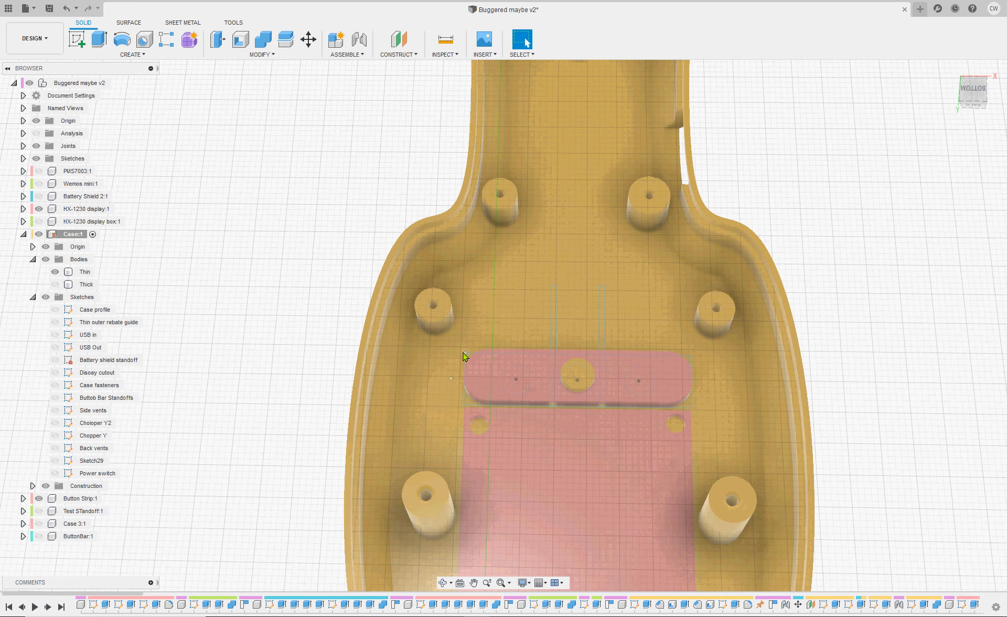
Move the Button Strip body -10 mm in Y, and shift it freely by 0.659 mm in X and -0.488 mm in Y
{"action": "key", "text": "m"}
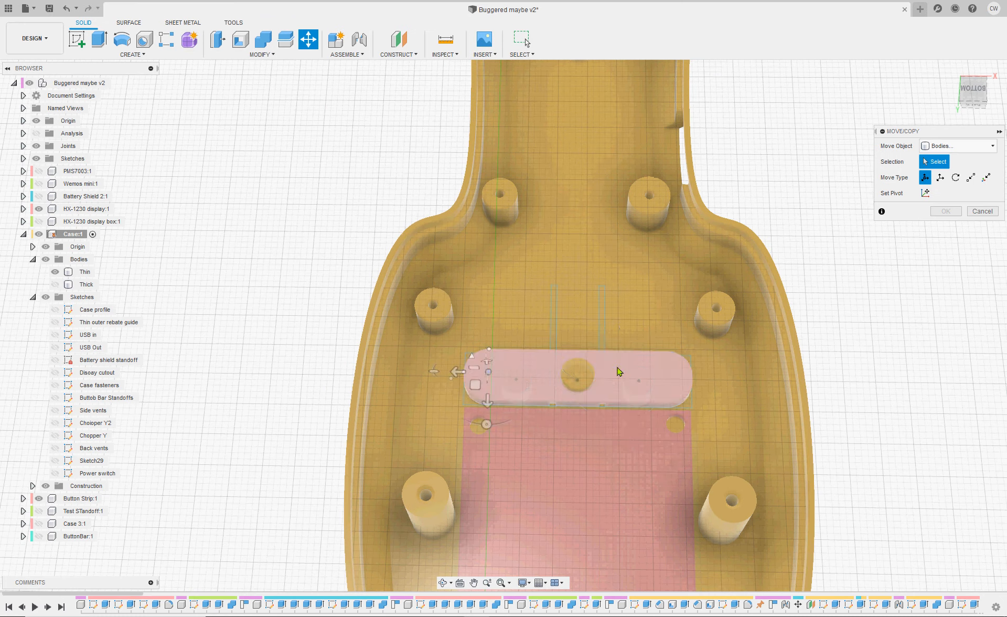
{"action": "left_click", "coordinate": [577, 369]}
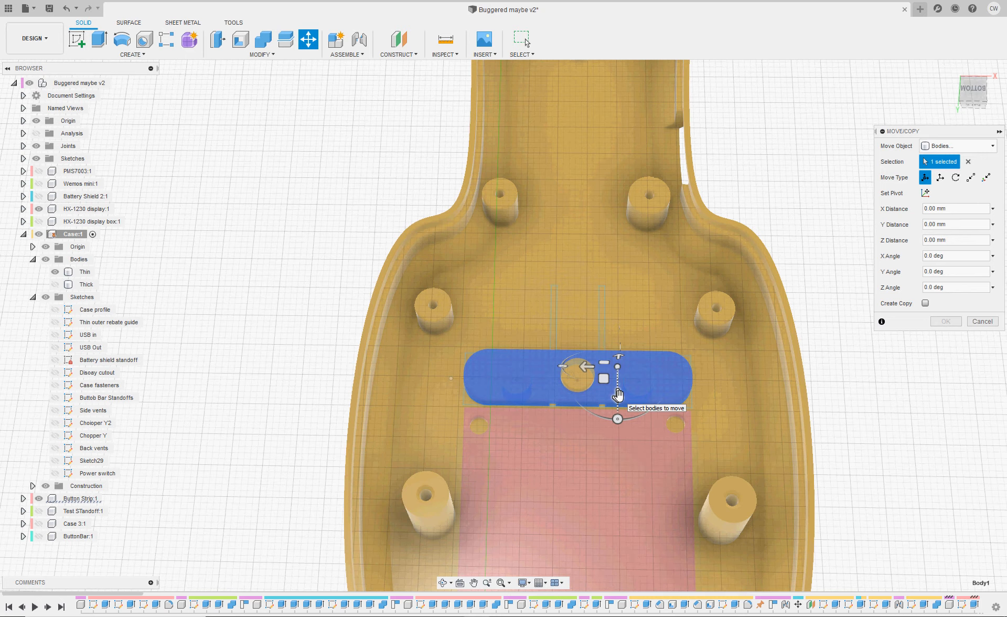
{"action": "left_click_drag", "start_coordinate": [618, 395], "coordinate": [602, 336]}
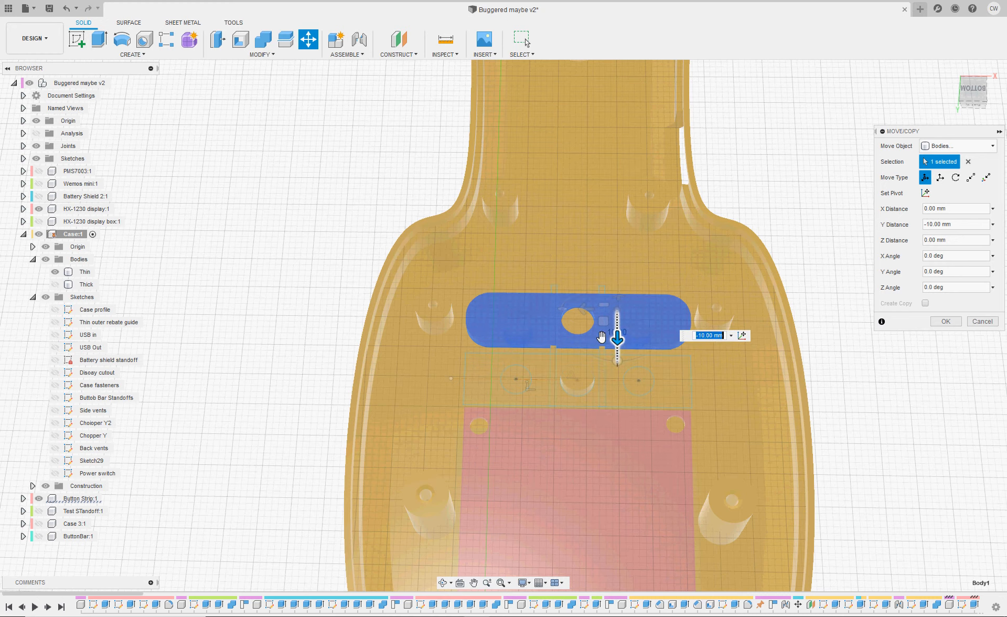
{"action": "scroll", "coordinate": [602, 336], "scroll_direction": "down", "scroll_amount": 4}
{"action": "scroll", "coordinate": [601, 335], "scroll_direction": "up", "scroll_amount": 4}
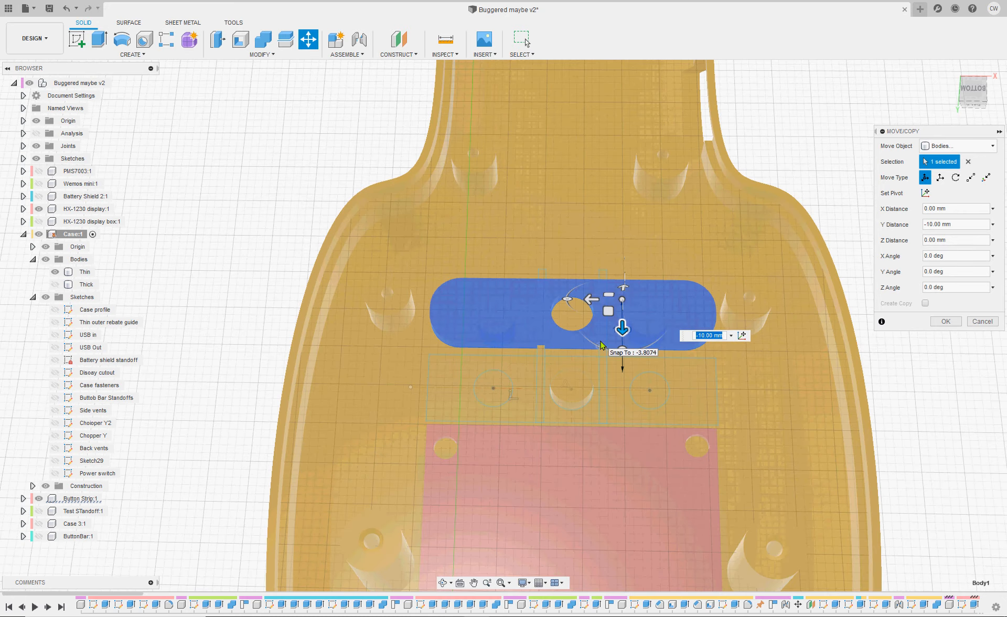
{"action": "scroll", "coordinate": [601, 342], "scroll_direction": "up", "scroll_amount": 2}
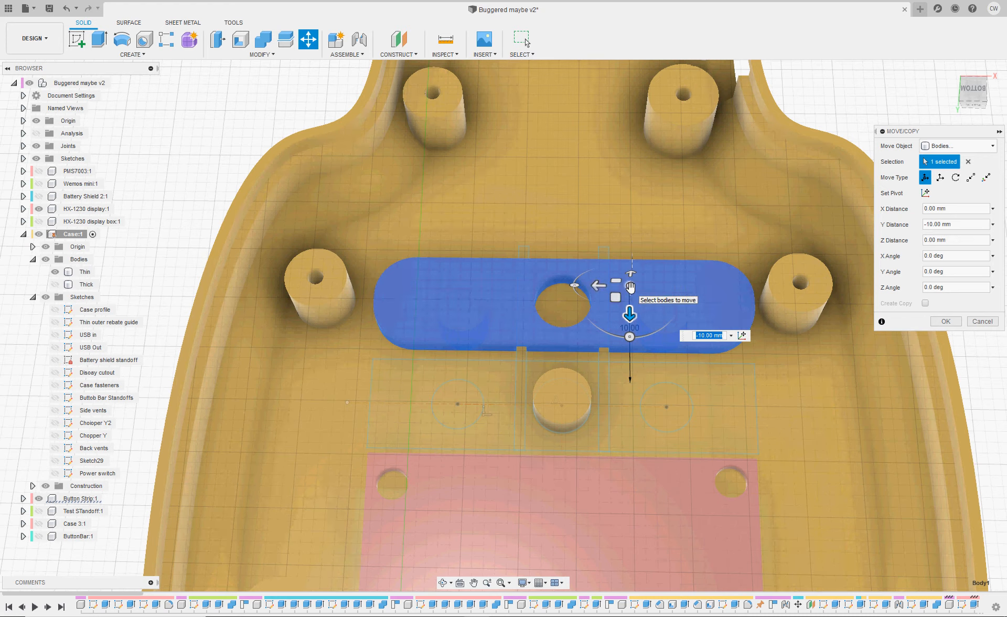
{"action": "left_click_drag", "start_coordinate": [612, 299], "coordinate": [607, 294]}
{"action": "left_click", "coordinate": [970, 90]}
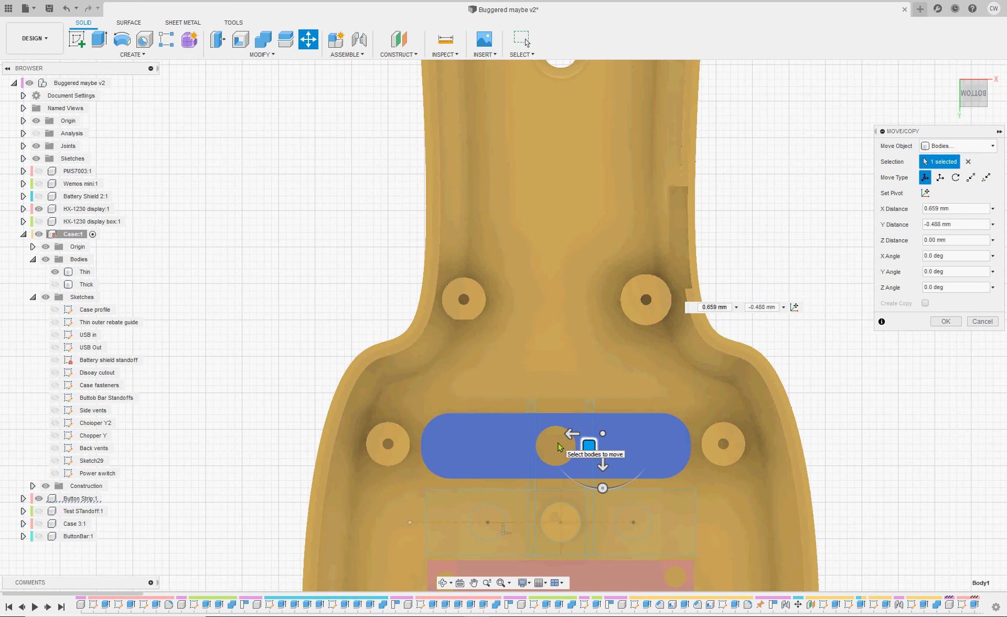
{"action": "key", "text": "Return"}
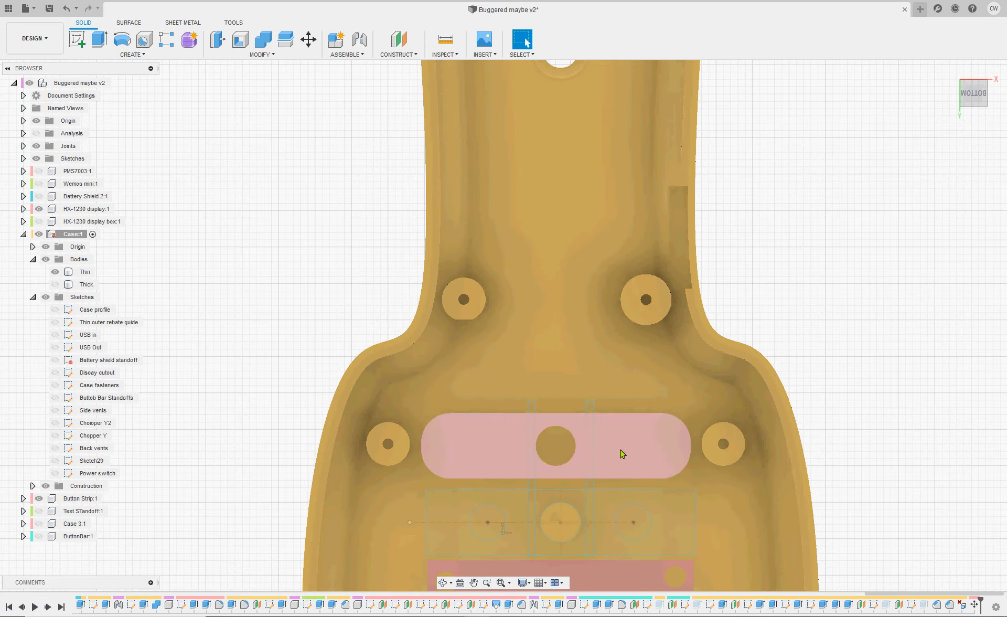
Examine the moved button strip against the case's standoffs and front face from both sides, and undo the move
{"action": "middle_click_drag", "start_coordinate": [593, 503], "coordinate": [577, 343]}
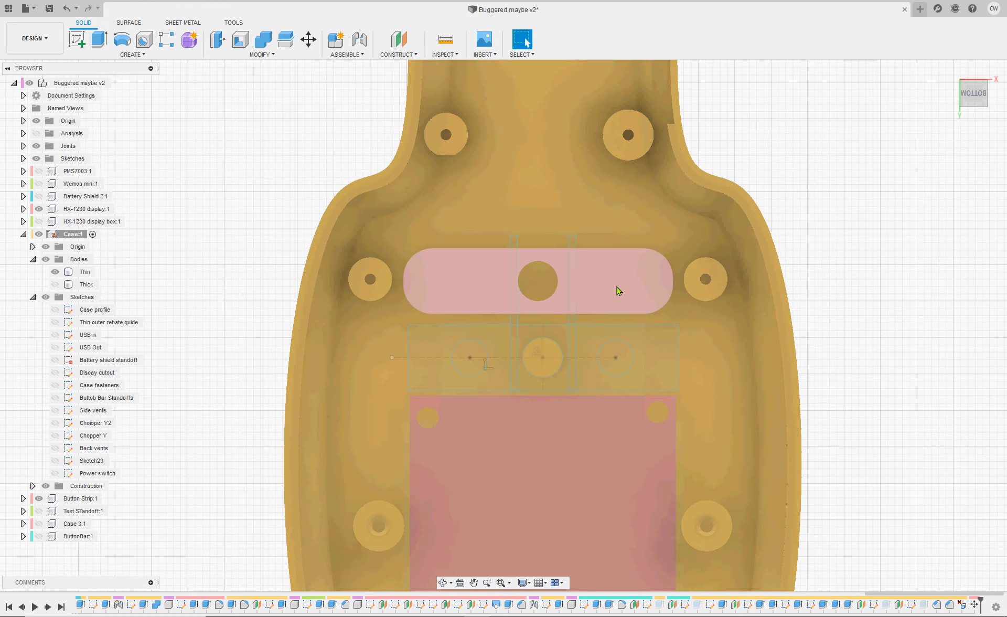
{"action": "left_click", "coordinate": [632, 298]}
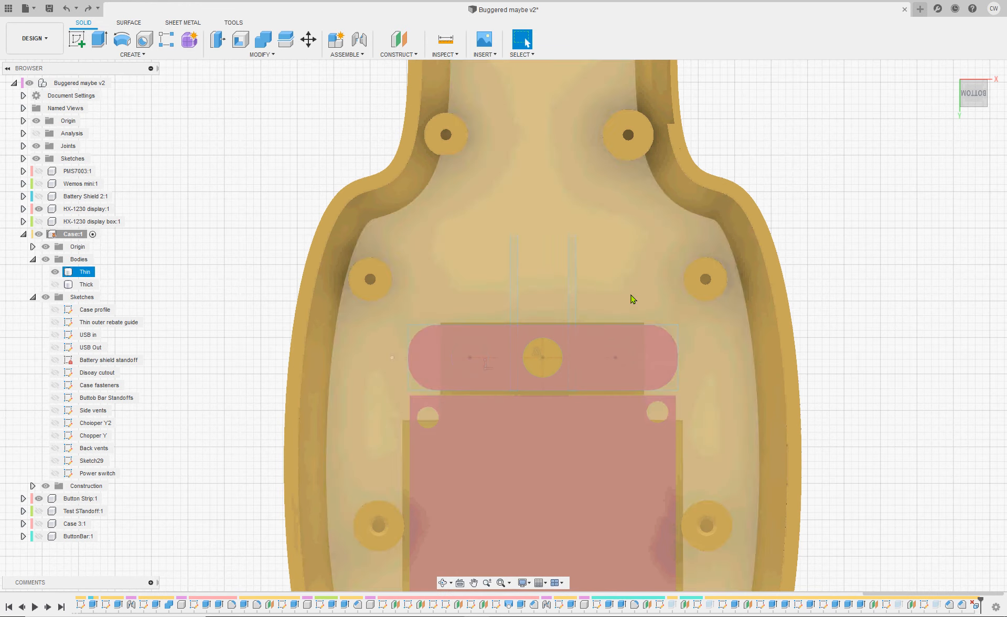
{"action": "key", "text": "Escape"}
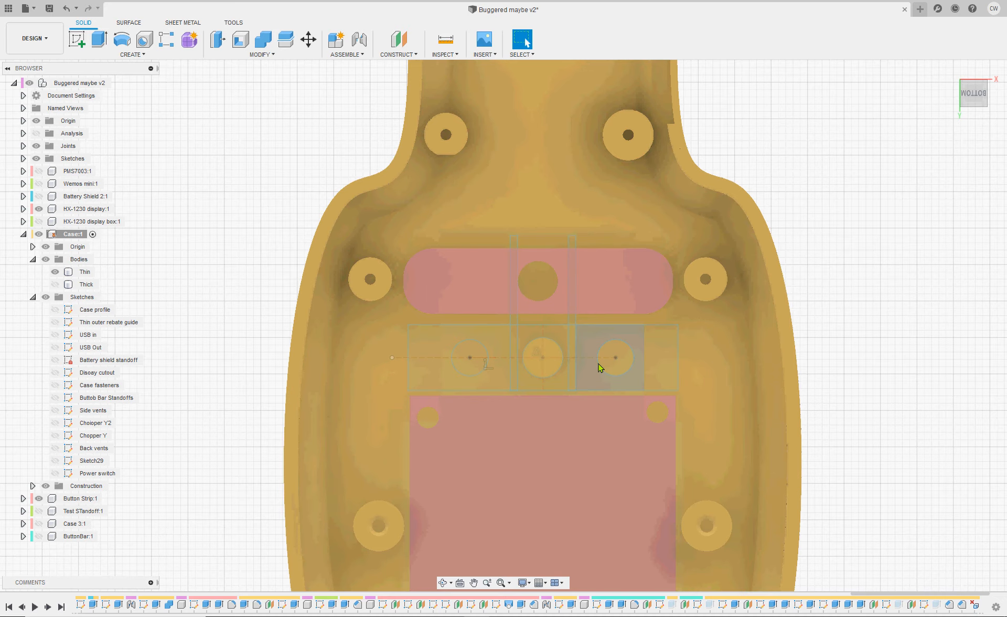
{"action": "left_click", "coordinate": [740, 413]}
{"action": "middle_click_drag", "start_coordinate": [734, 378], "coordinate": [600, 373], "text": "shift"}
{"action": "middle_click_drag", "start_coordinate": [888, 348], "coordinate": [501, 288]}
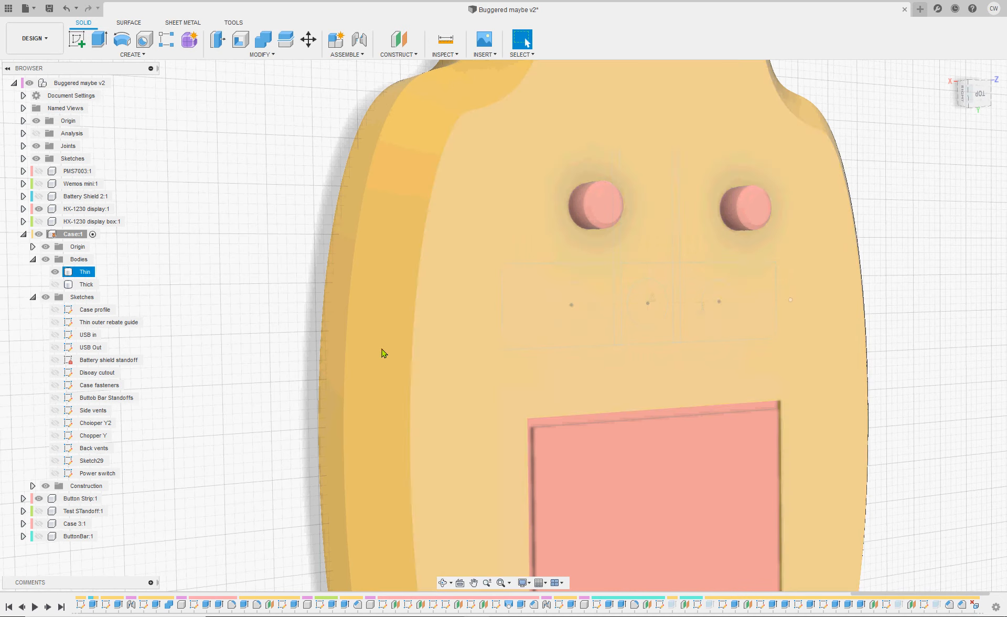
{"action": "middle_click_drag", "start_coordinate": [295, 351], "coordinate": [440, 314], "text": "shift"}
{"action": "scroll", "coordinate": [243, 310], "scroll_direction": "down", "scroll_amount": 2}
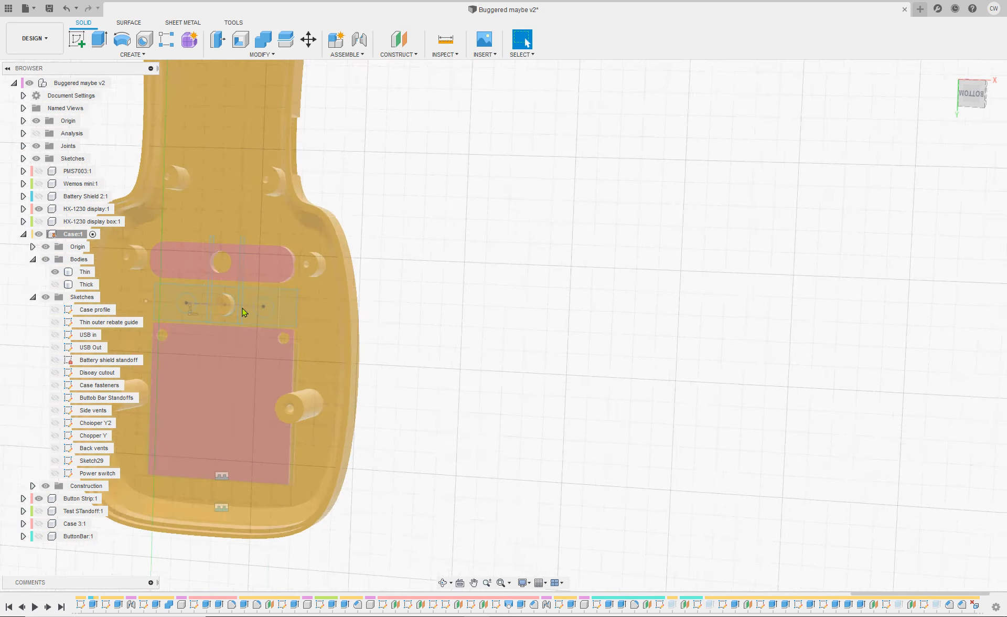
{"action": "middle_click_drag", "start_coordinate": [242, 308], "coordinate": [601, 299]}
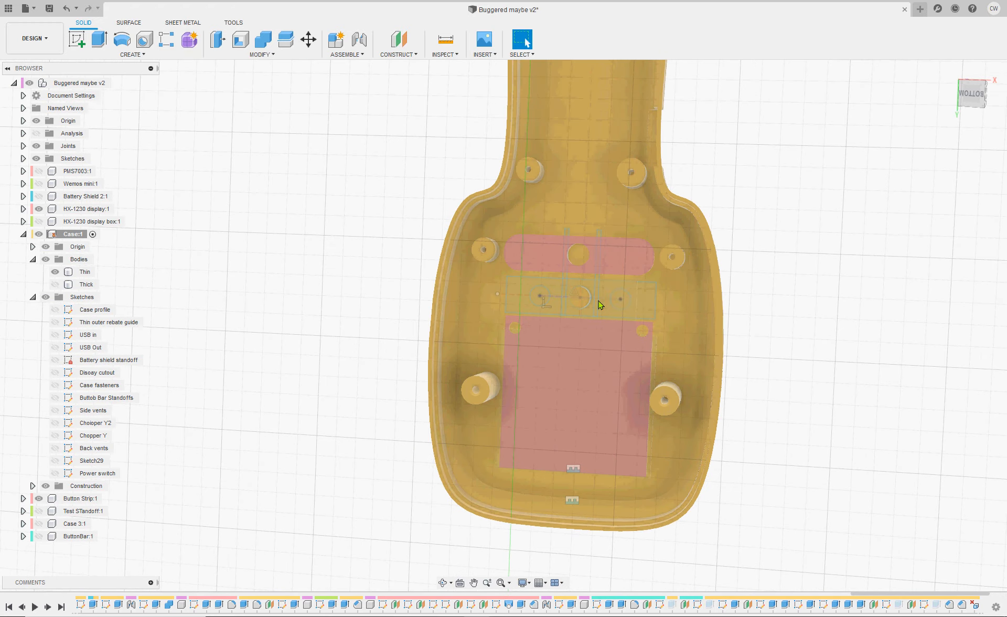
{"action": "scroll", "coordinate": [899, 167], "scroll_direction": "down", "scroll_amount": 1}
{"action": "left_click", "coordinate": [974, 95]}
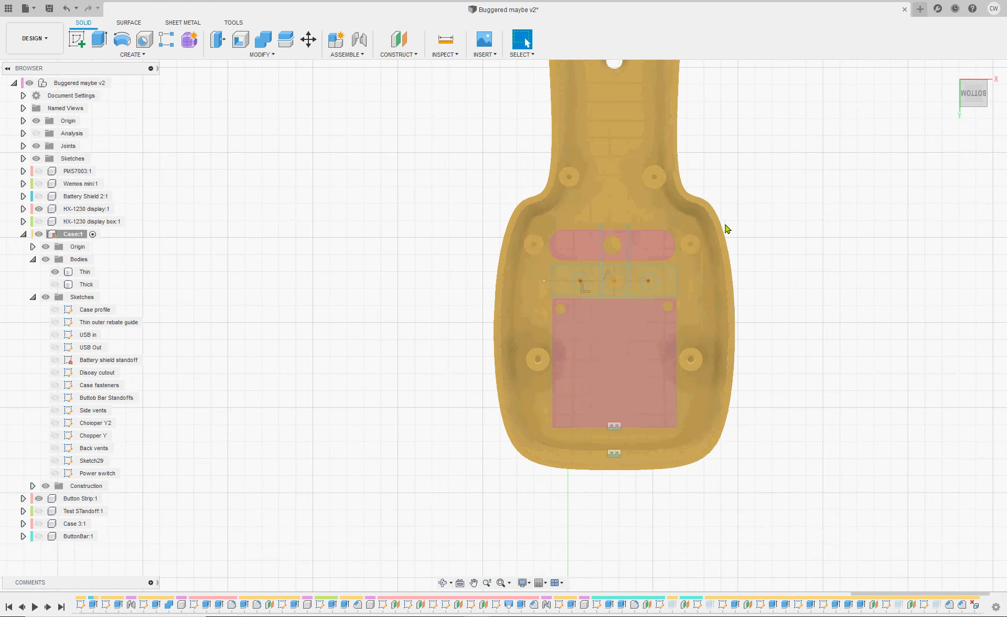
{"action": "scroll", "coordinate": [684, 240], "scroll_direction": "up", "scroll_amount": 5}
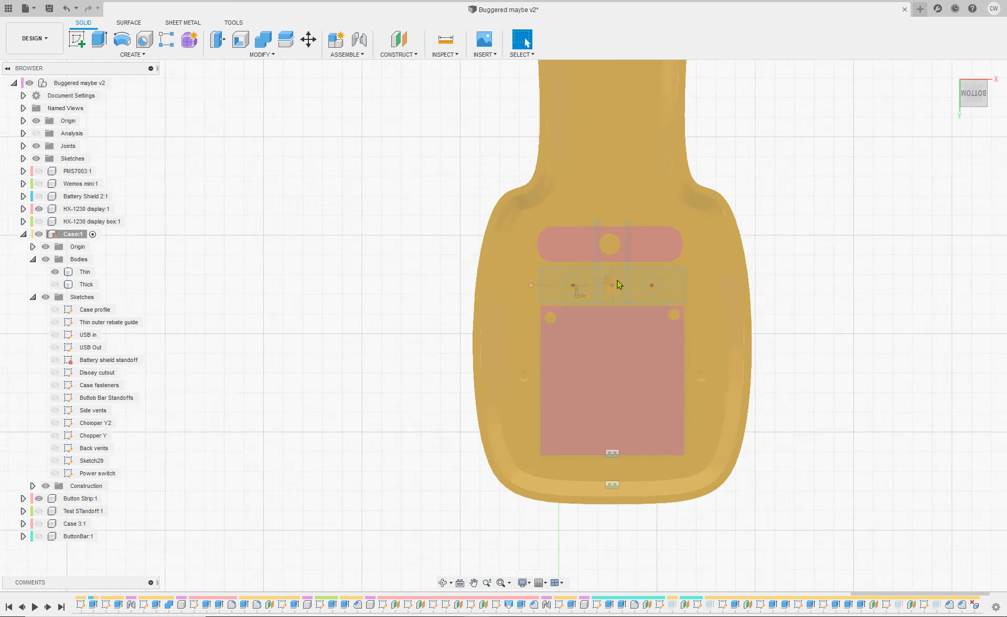
{"action": "scroll", "coordinate": [739, 312], "scroll_direction": "down", "scroll_amount": 1}
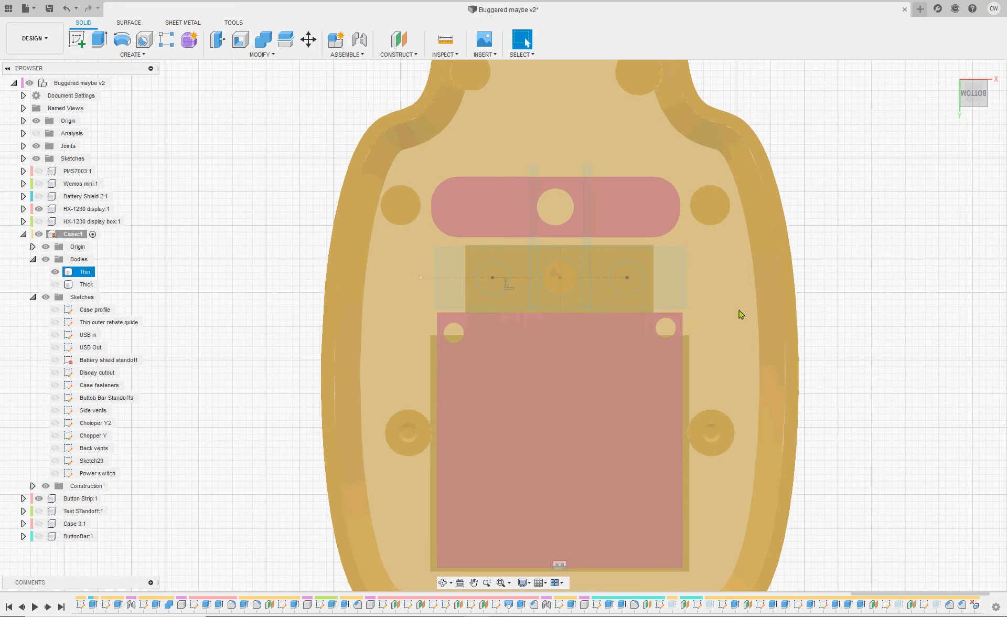
{"action": "scroll", "coordinate": [726, 294], "scroll_direction": "down", "scroll_amount": 1}
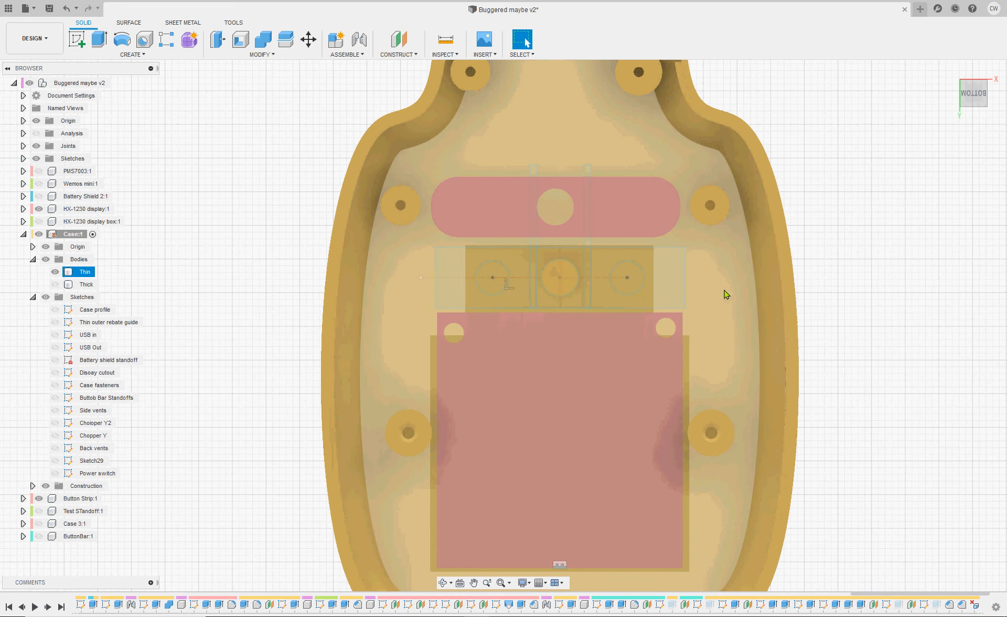
{"action": "key", "text": "ctrl+z"}
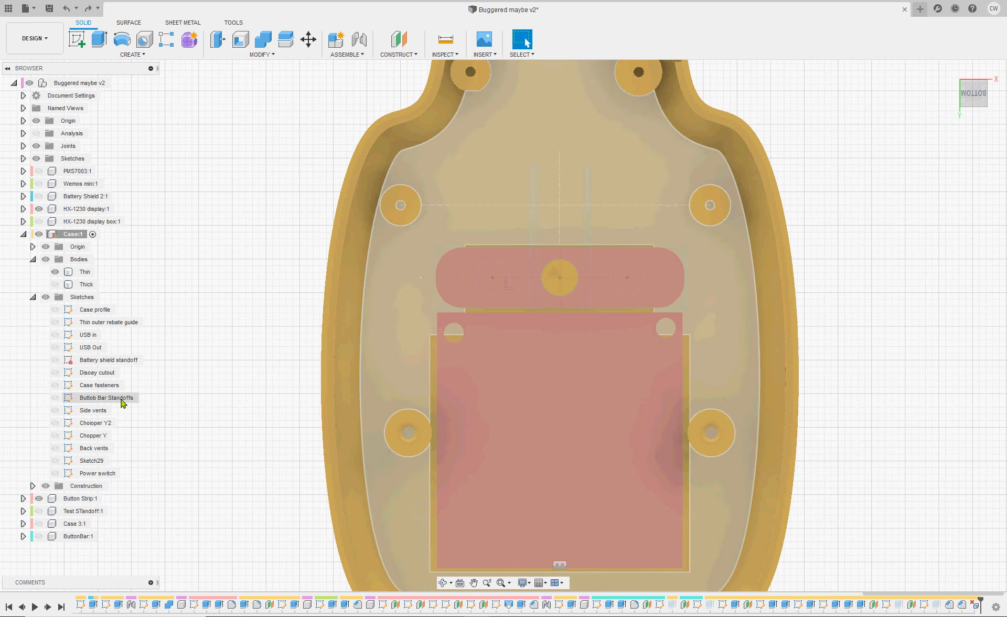
Locate the Buttob Bar Standoffs sketch of the case in the timeline
{"action": "left_click", "coordinate": [56, 311]}
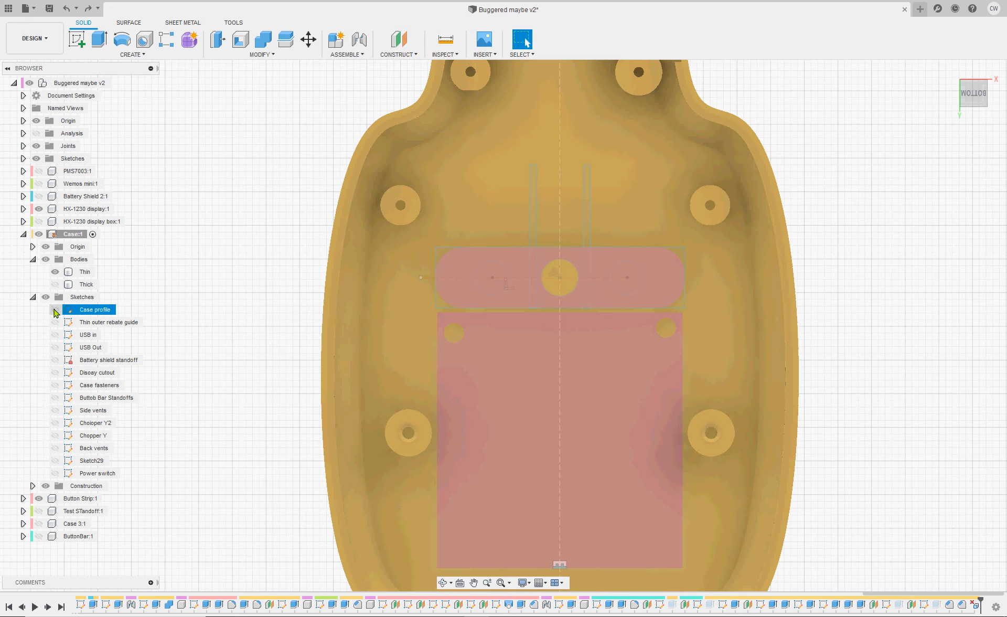
{"action": "left_click", "coordinate": [60, 398]}
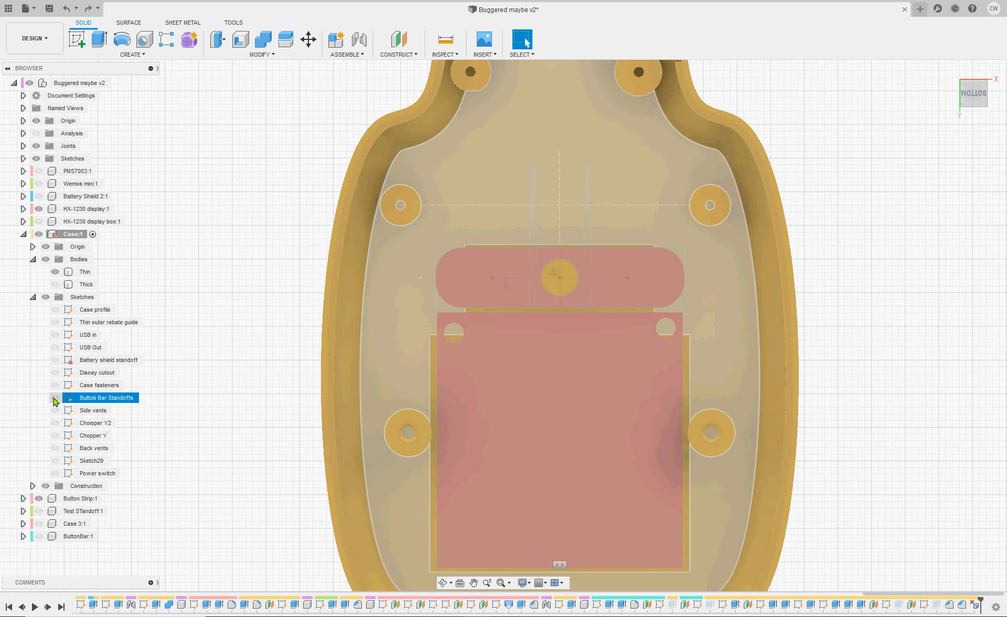
{"action": "left_click", "coordinate": [81, 398]}
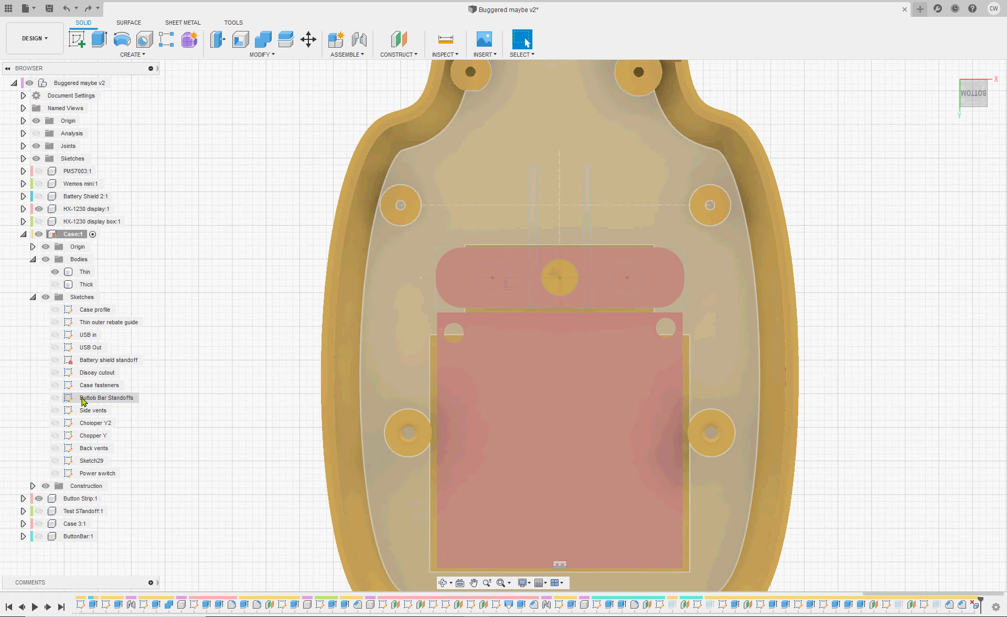
{"action": "left_click", "coordinate": [90, 402]}
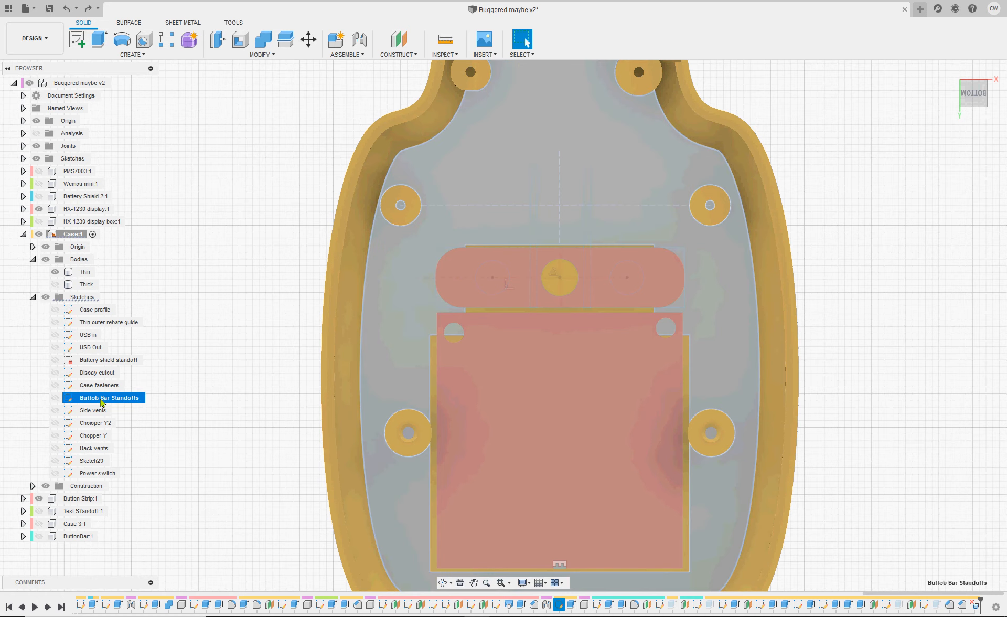
{"action": "right_click", "coordinate": [101, 402]}
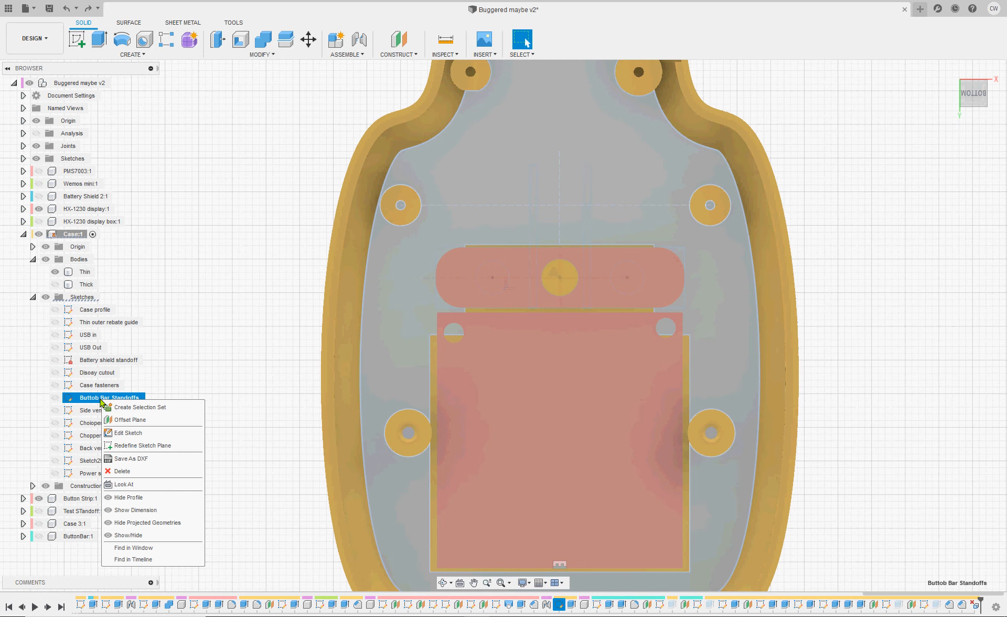
{"action": "left_click", "coordinate": [148, 560]}
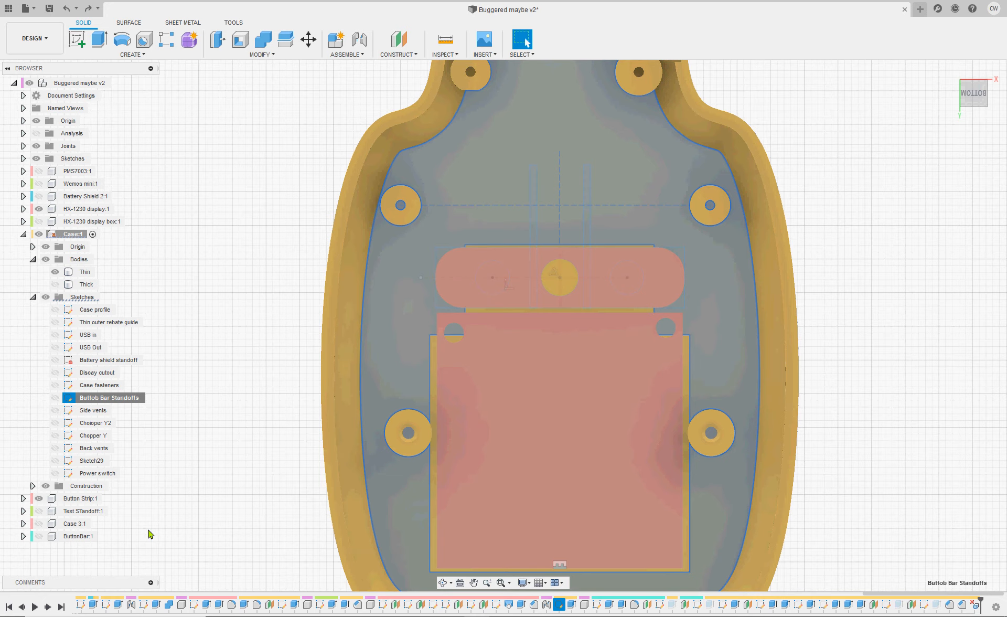
{"action": "scroll", "coordinate": [701, 559], "scroll_direction": "up", "scroll_amount": 1}
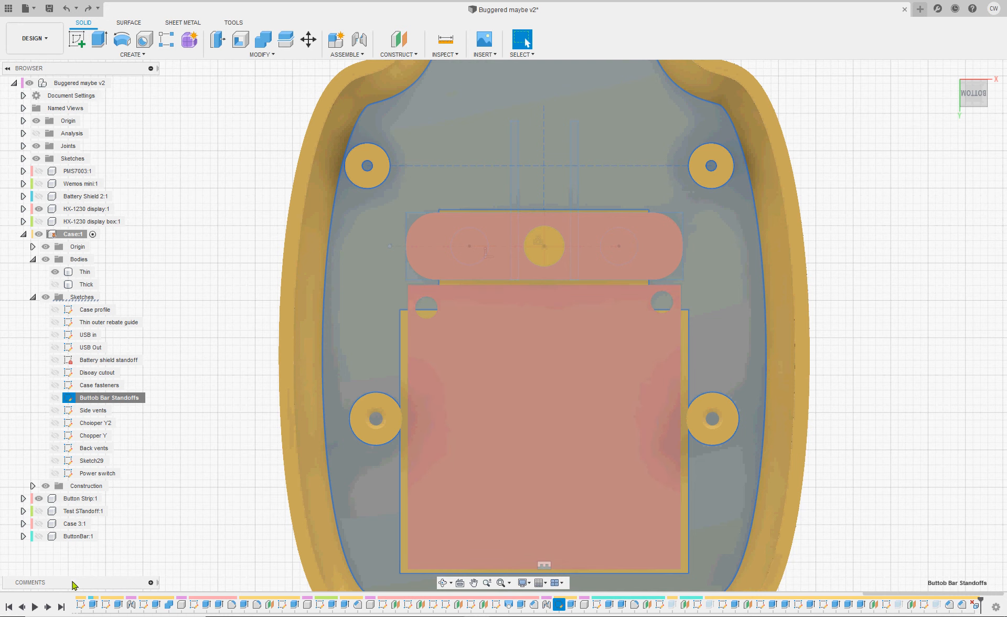
Try to roll the timeline back to its beginning, and open and close the details of the resulting error
{"action": "left_click", "coordinate": [61, 608]}
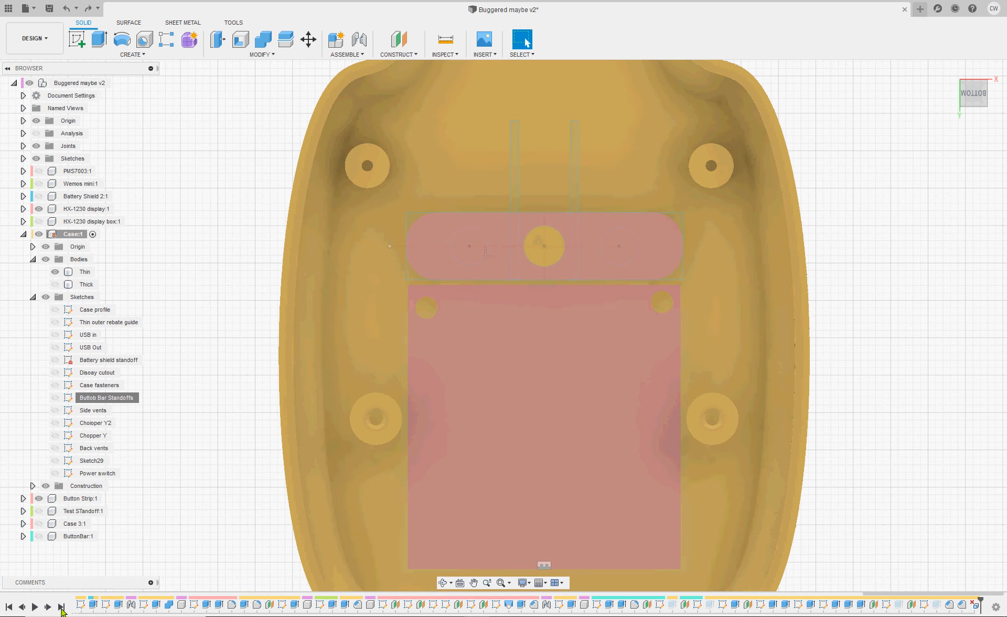
{"action": "mouse_move", "coordinate": [329, 607]}
{"action": "left_click", "coordinate": [9, 607]}
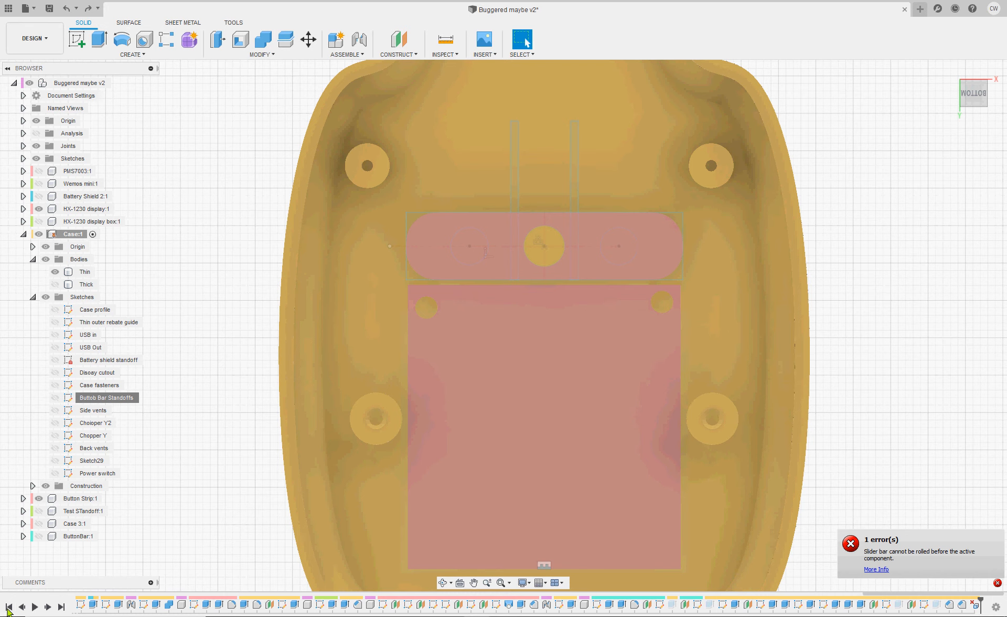
{"action": "left_click", "coordinate": [966, 524]}
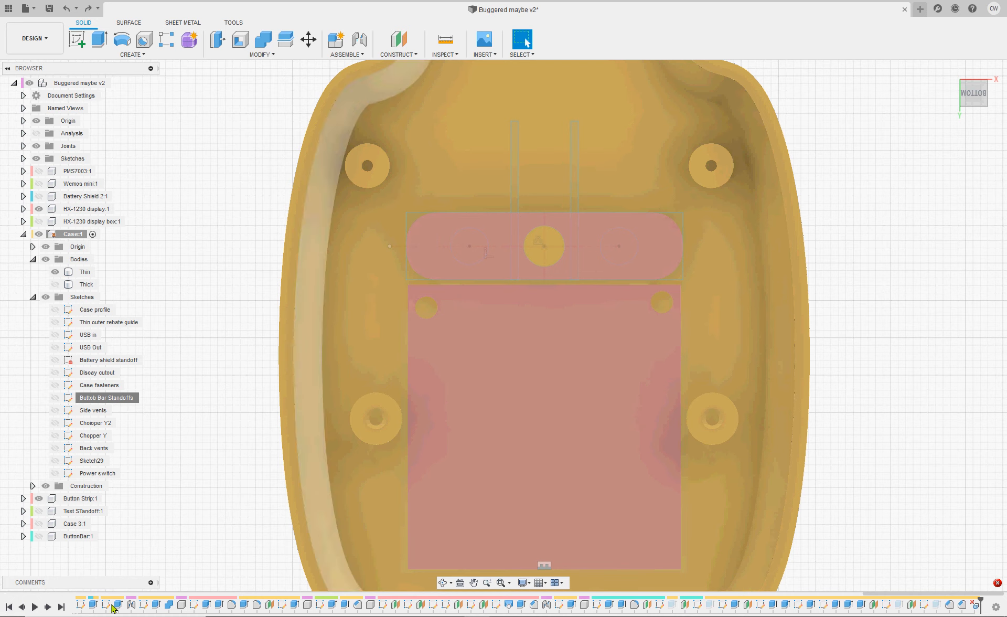
{"action": "left_click", "coordinate": [8, 607]}
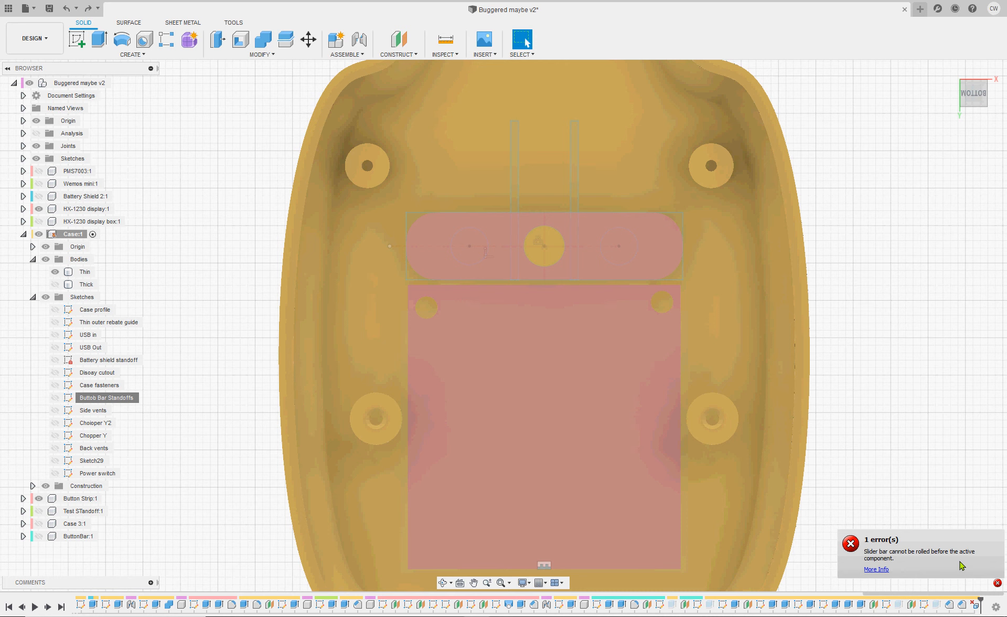
{"action": "left_click", "coordinate": [874, 570]}
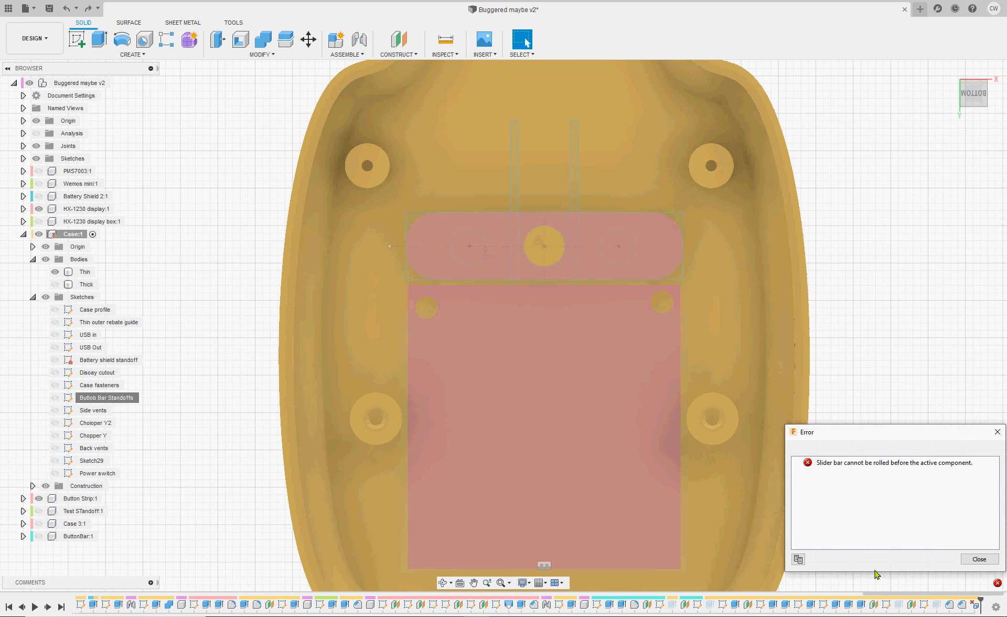
{"action": "left_click", "coordinate": [979, 559]}
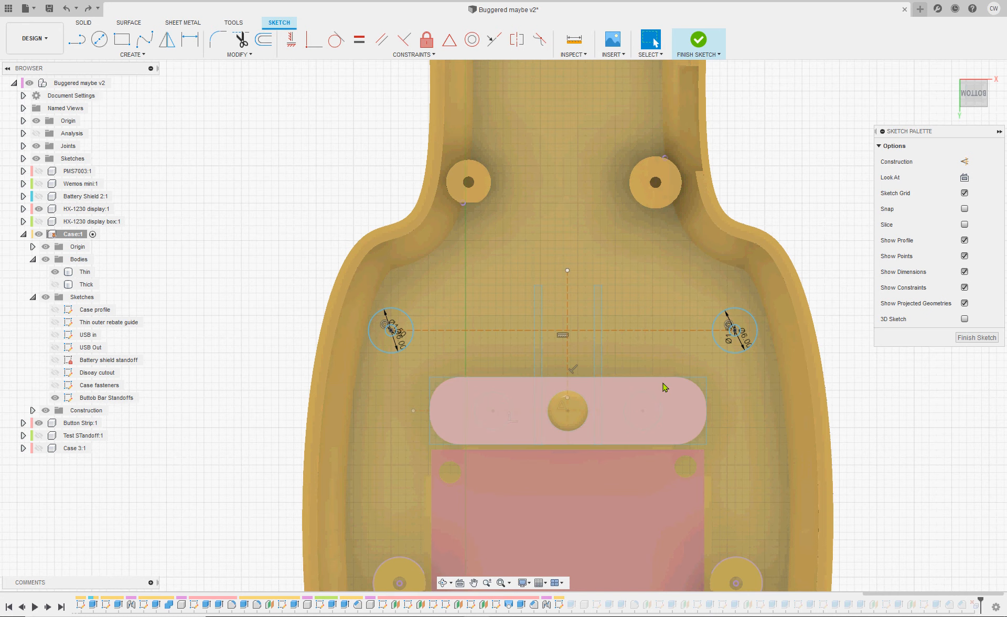
{"action": "left_click", "coordinate": [702, 297]}
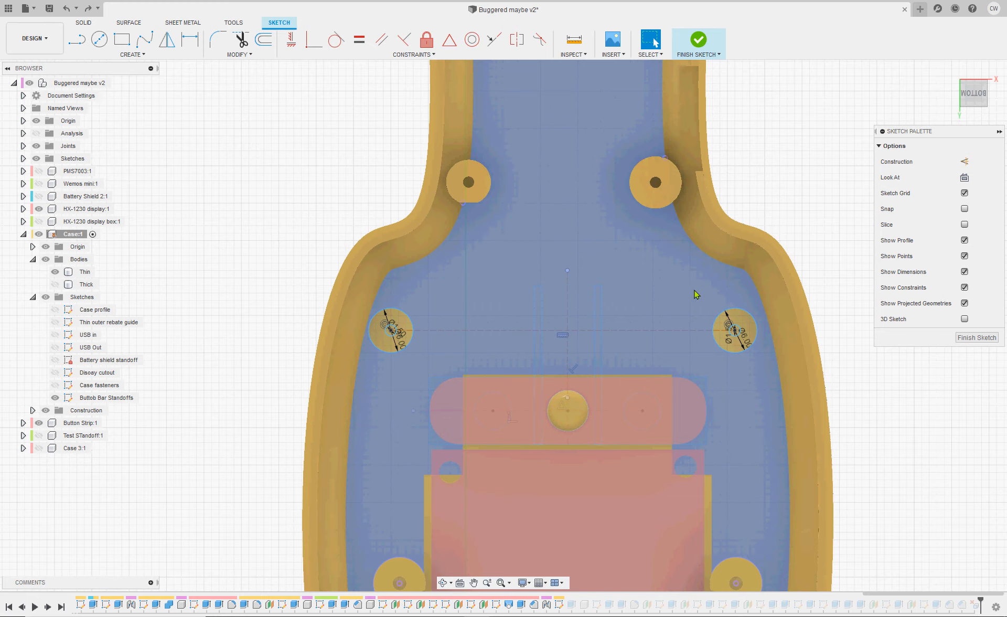